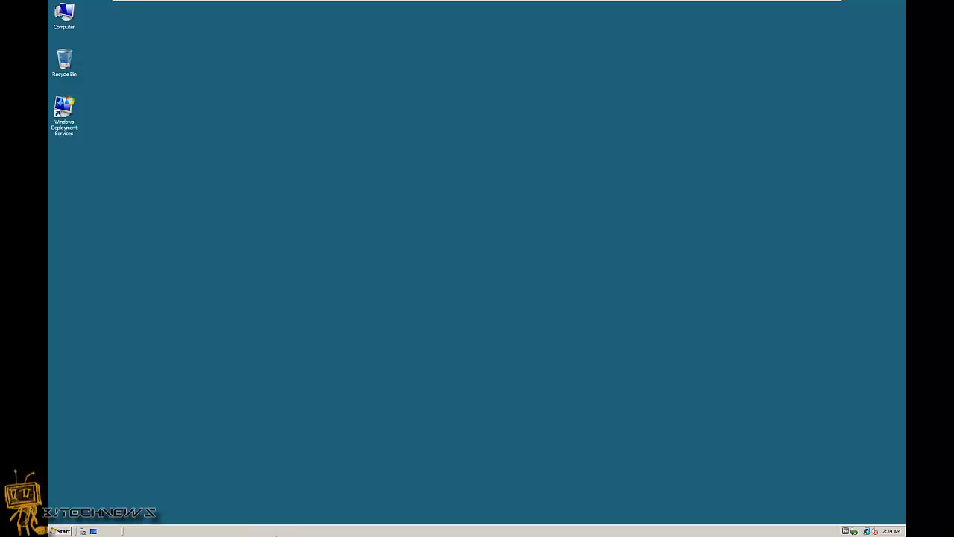
# - Inspect C:\RemoteInstall and its Boot and Images folders, then close Explorer
pyautogui.doubleClick(65, 12)
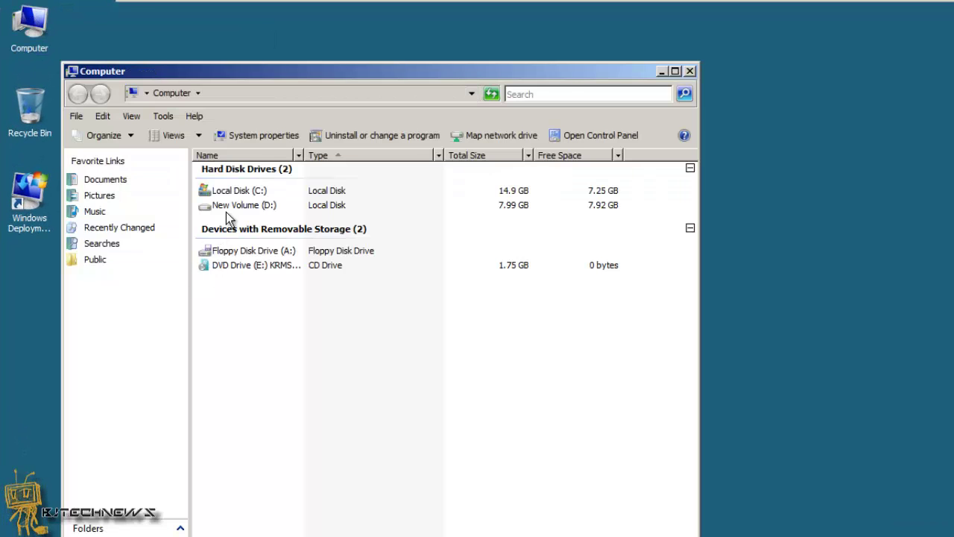
pyautogui.doubleClick(246, 191)
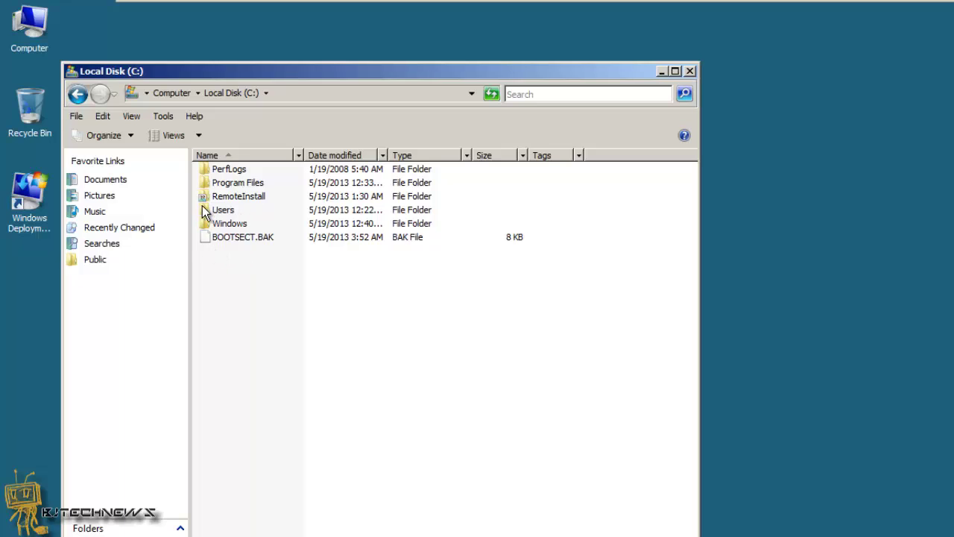
pyautogui.doubleClick(243, 196)
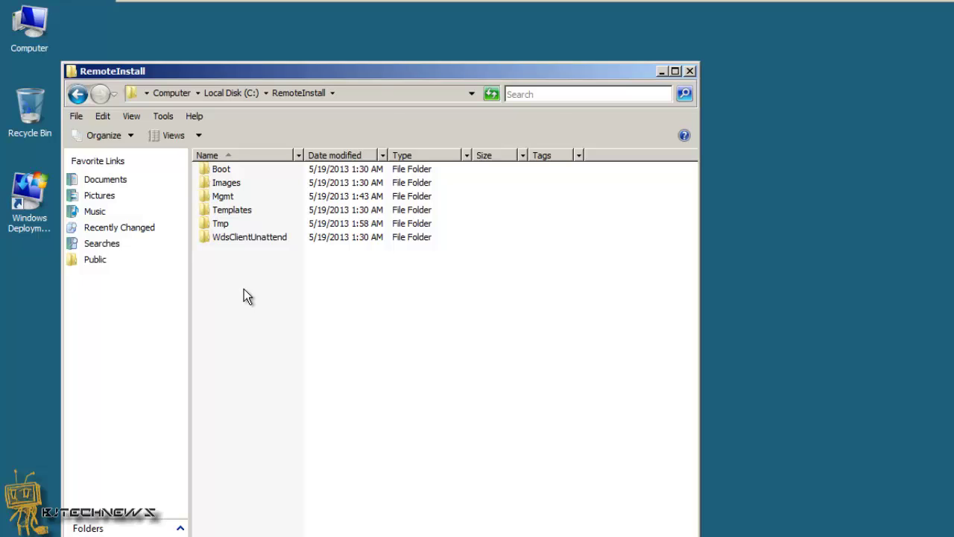
pyautogui.click(77, 94)
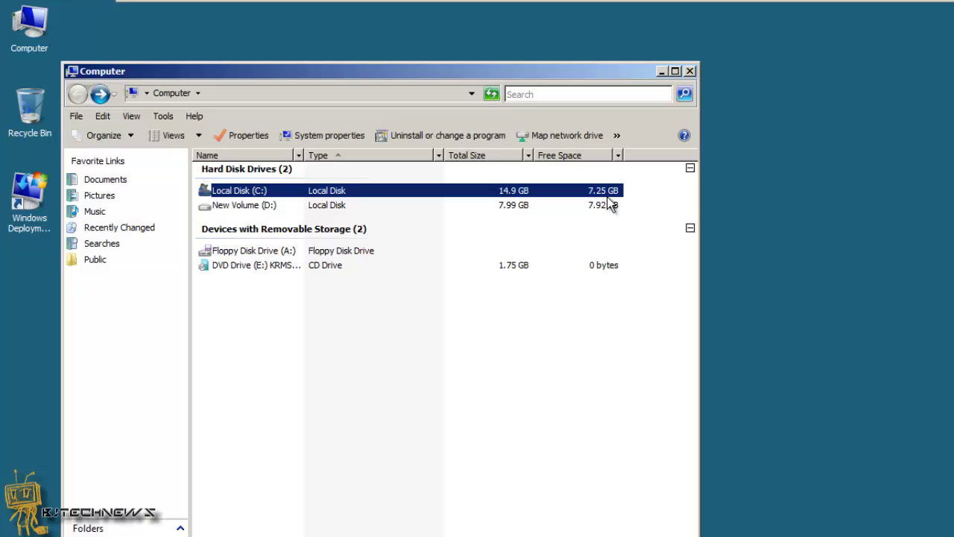
pyautogui.doubleClick(250, 191)
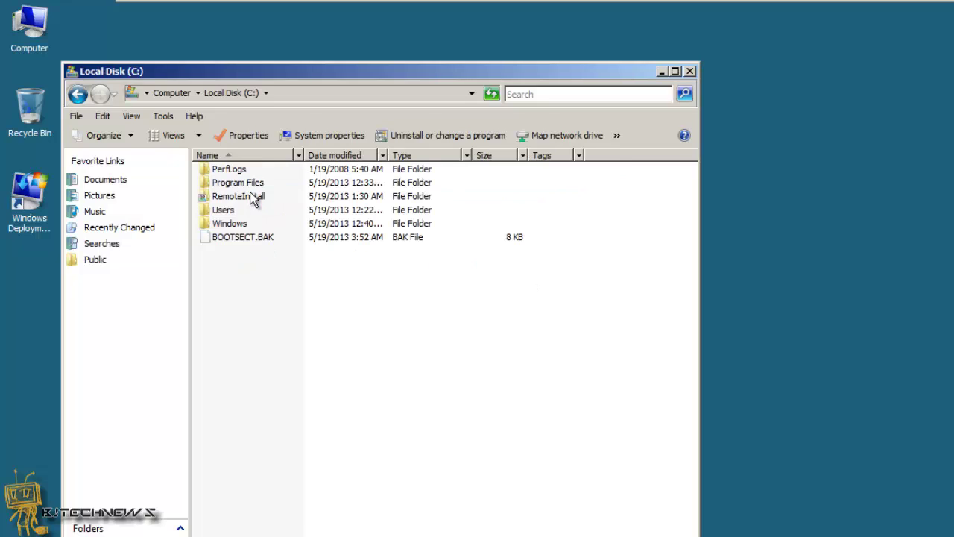
pyautogui.click(245, 198)
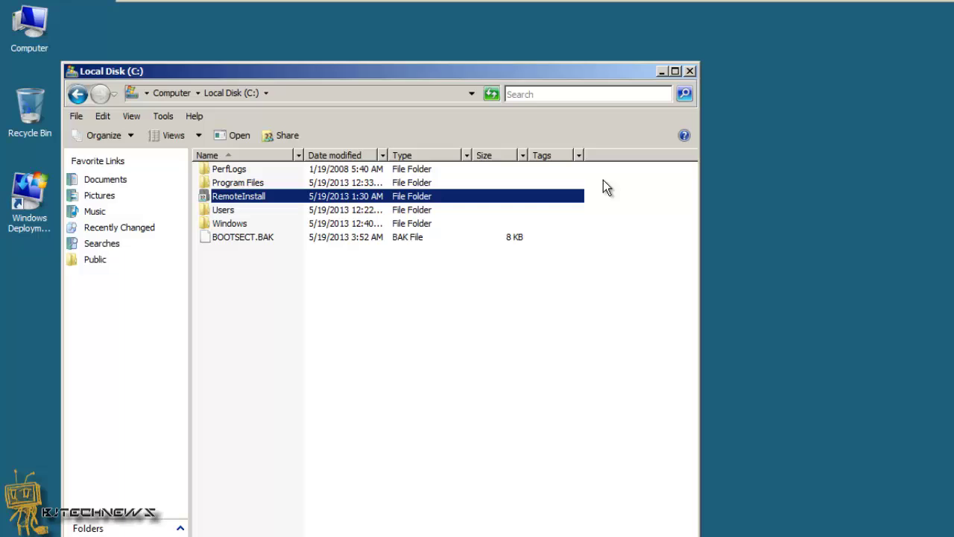
pyautogui.click(690, 72)
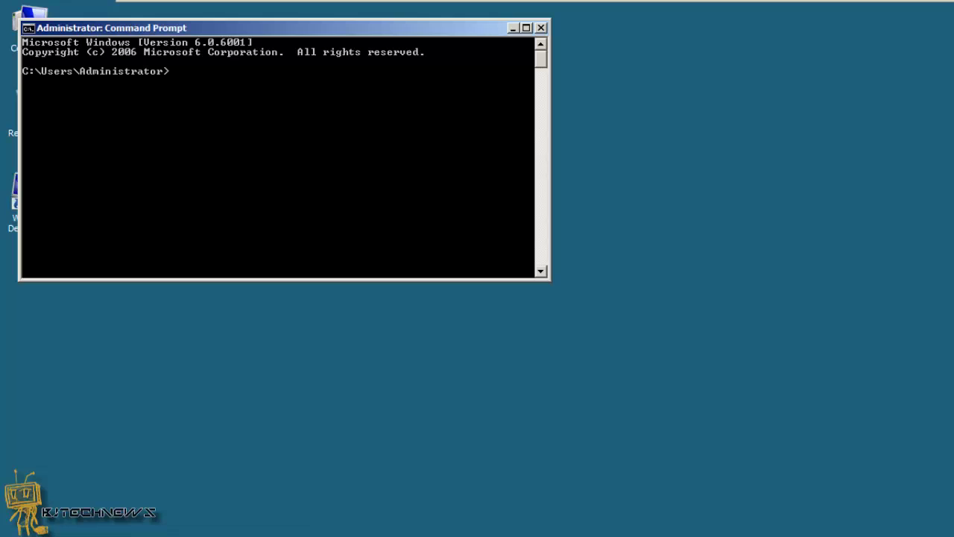
# - From a cleared prompt at the root of C:, run WDSUTIL /uninitialize-server
pyautogui.moveTo(321, 29); pyautogui.dragTo(716, 462)
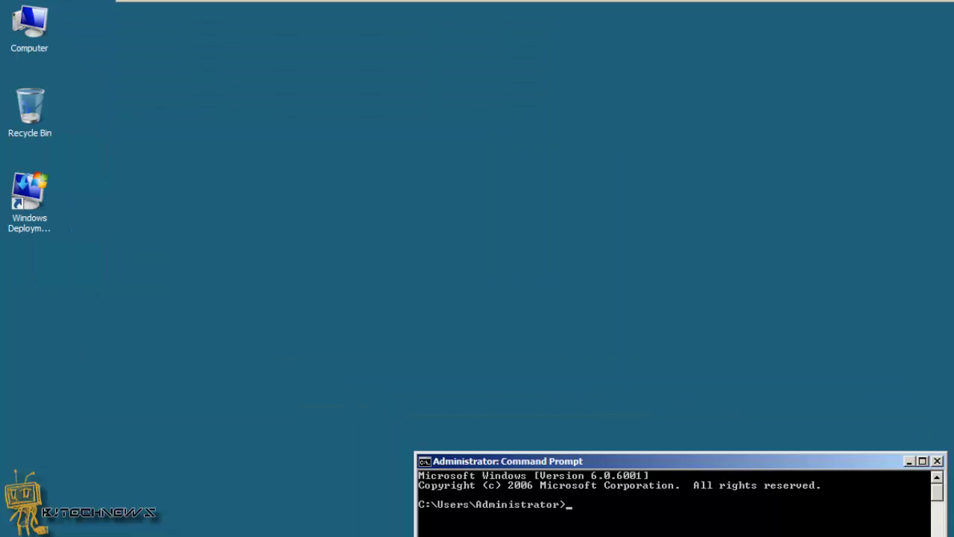
pyautogui.write('cd\\')
pyautogui.press('Return')
pyautogui.write('cls')
pyautogui.press('Return')
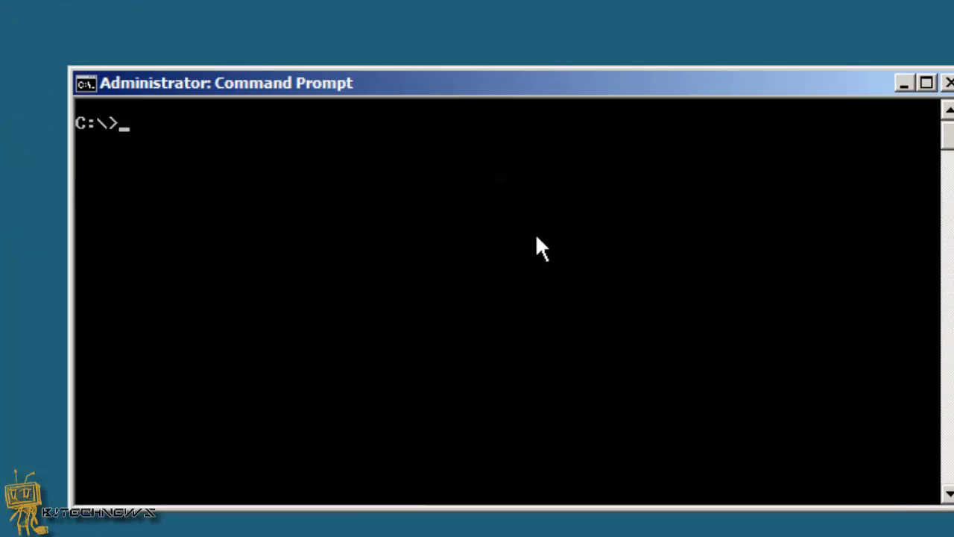
pyautogui.write('WDSUTIL /')
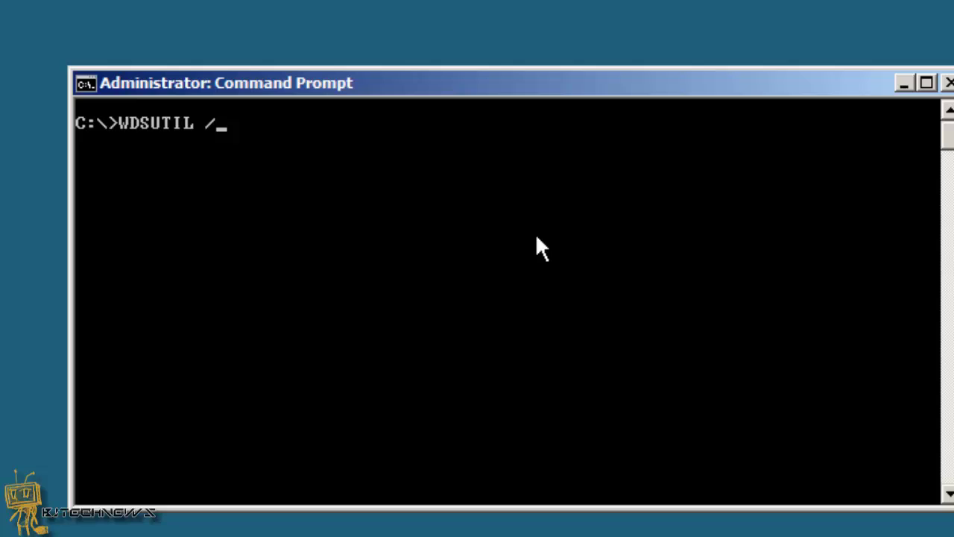
pyautogui.write('uninit')
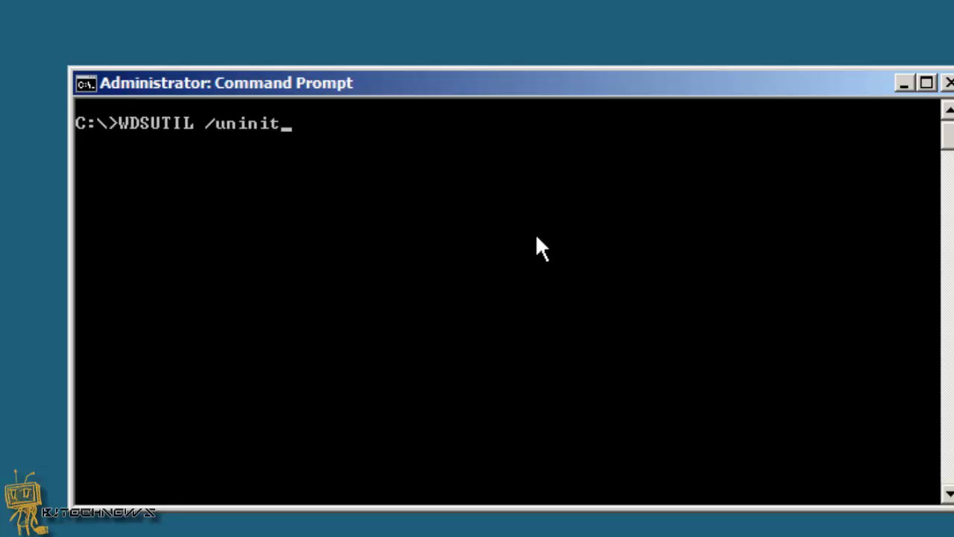
pyautogui.write('ialize')
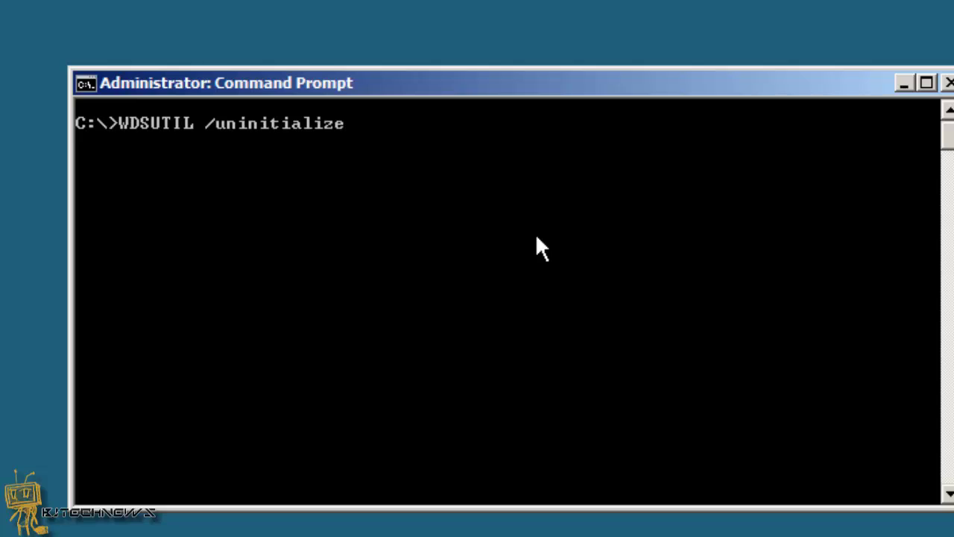
pyautogui.write('-server')
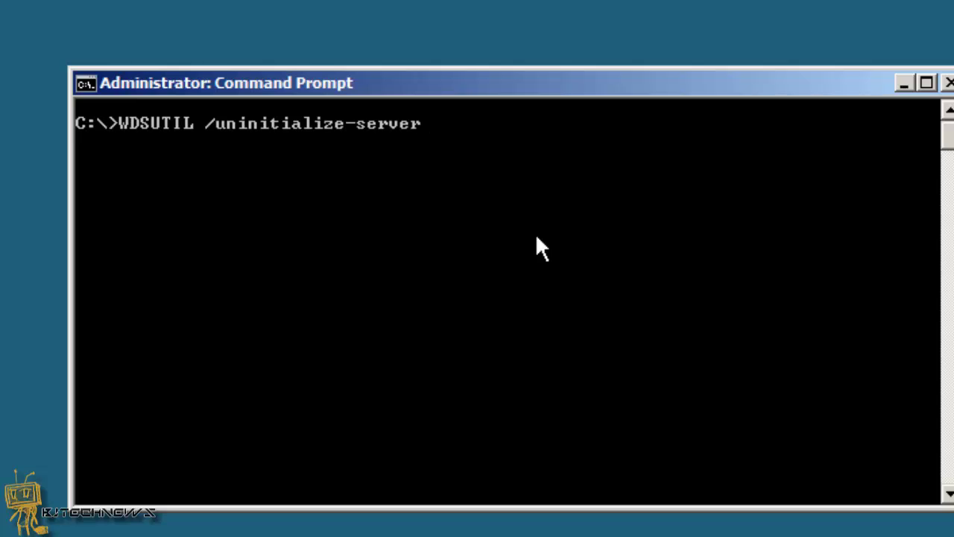
pyautogui.press('Return')
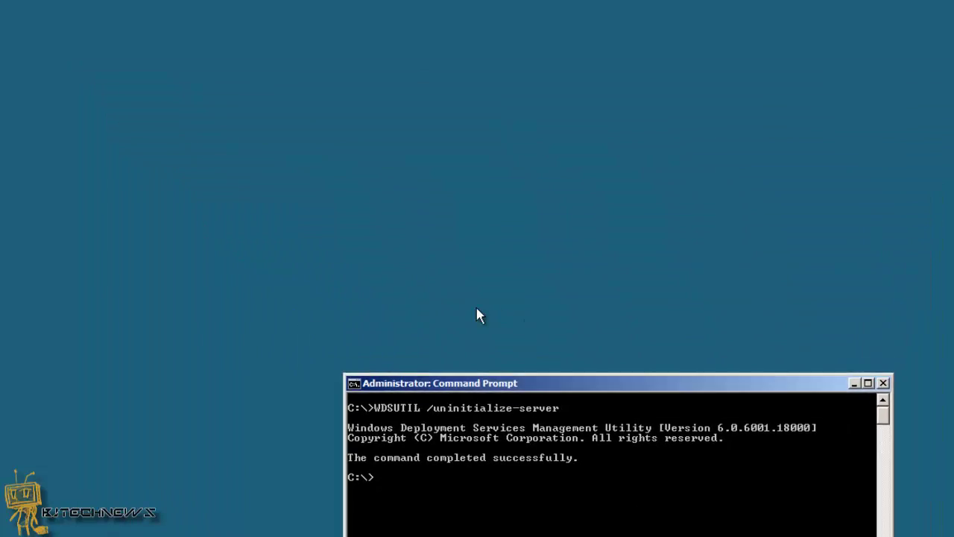
# - Cut the RemoteInstall folder from Local Disk (C:) and paste it into New Volume (D:)
pyautogui.doubleClick(25, 21)
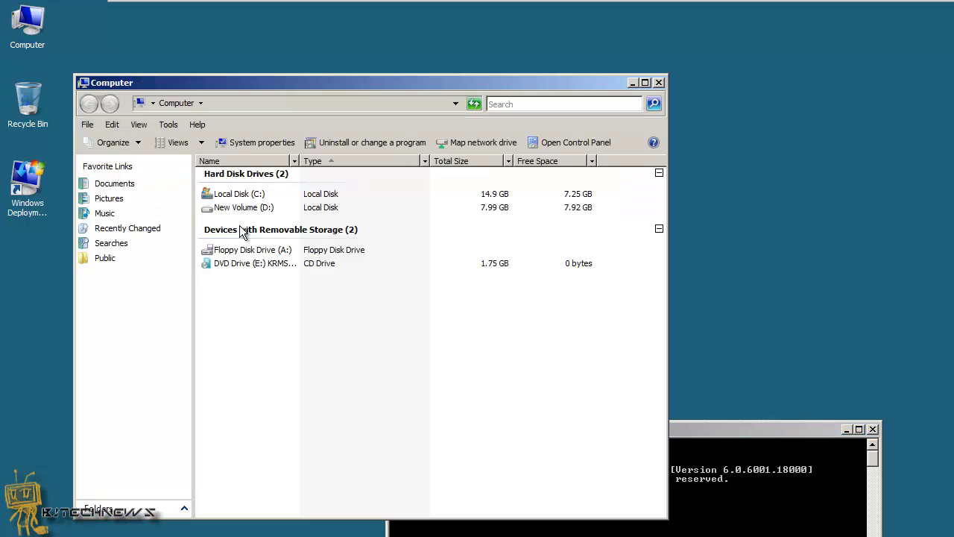
pyautogui.doubleClick(237, 196)
pyautogui.click(245, 201)
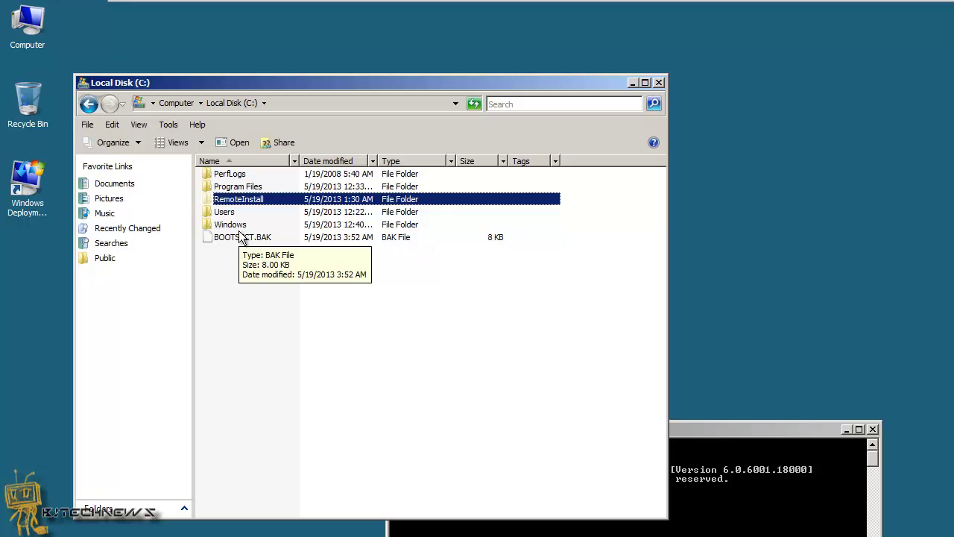
pyautogui.click(89, 104)
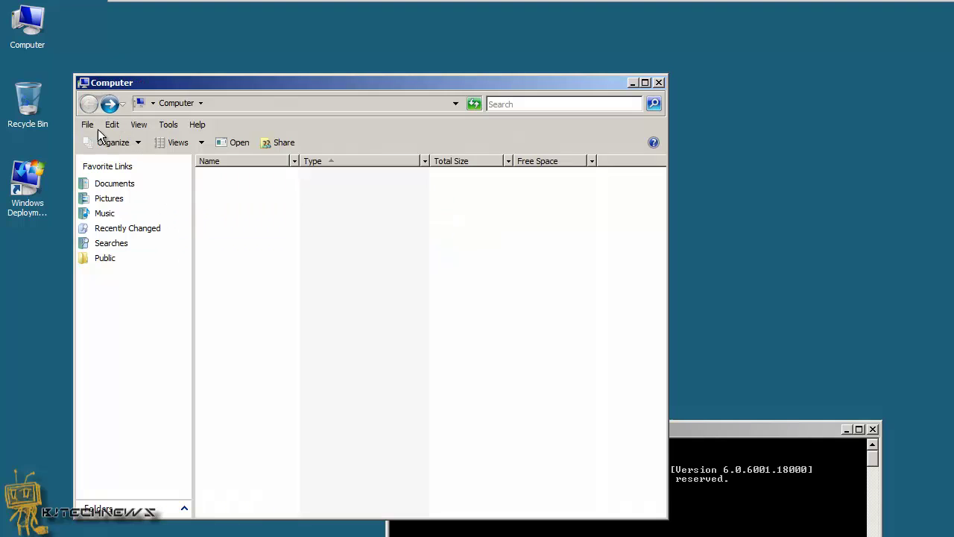
pyautogui.doubleClick(237, 208)
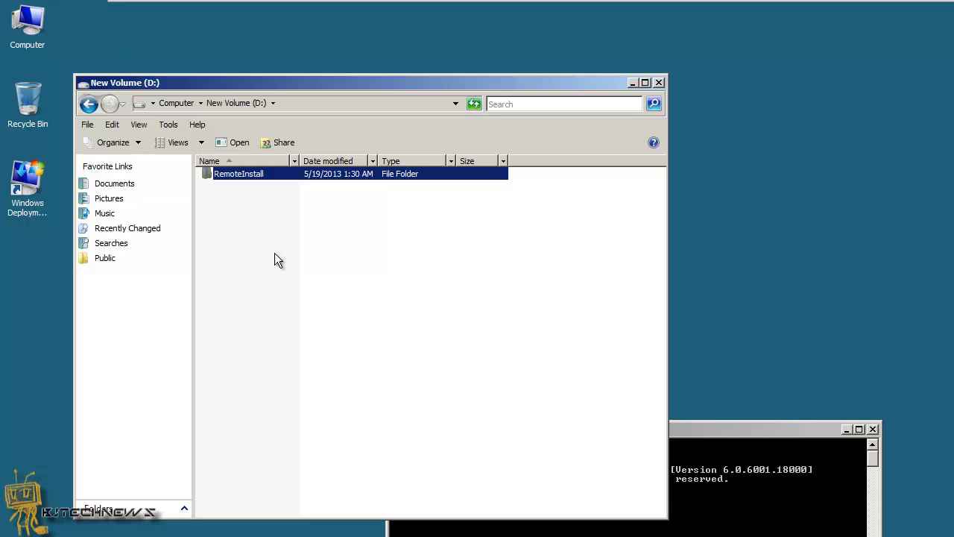
pyautogui.hotkey('alt', 'Tab')
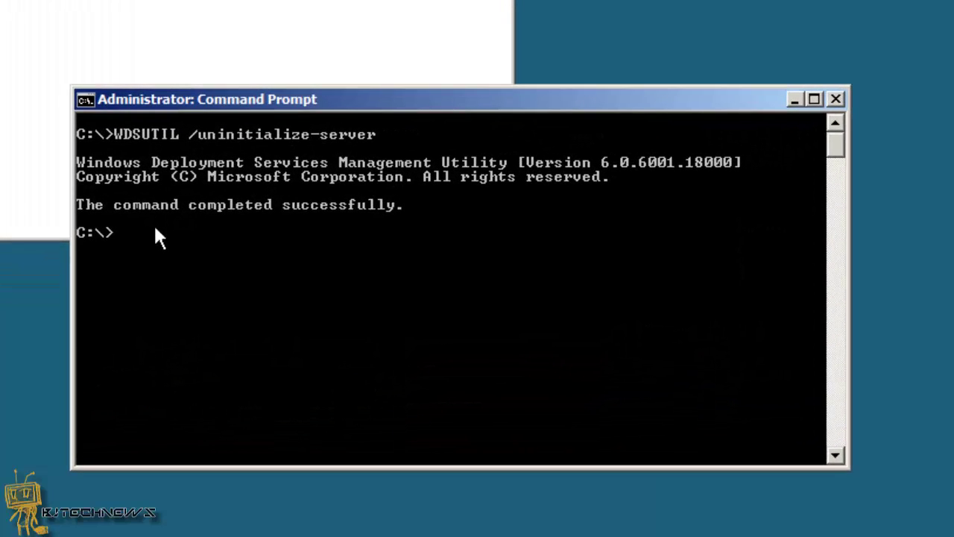
# - Run WDSUTIL /Initialize-server /RemInst:D:\RemoteInstall to reinitialize WDS on drive D
pyautogui.write('WDSUTIL /Init')
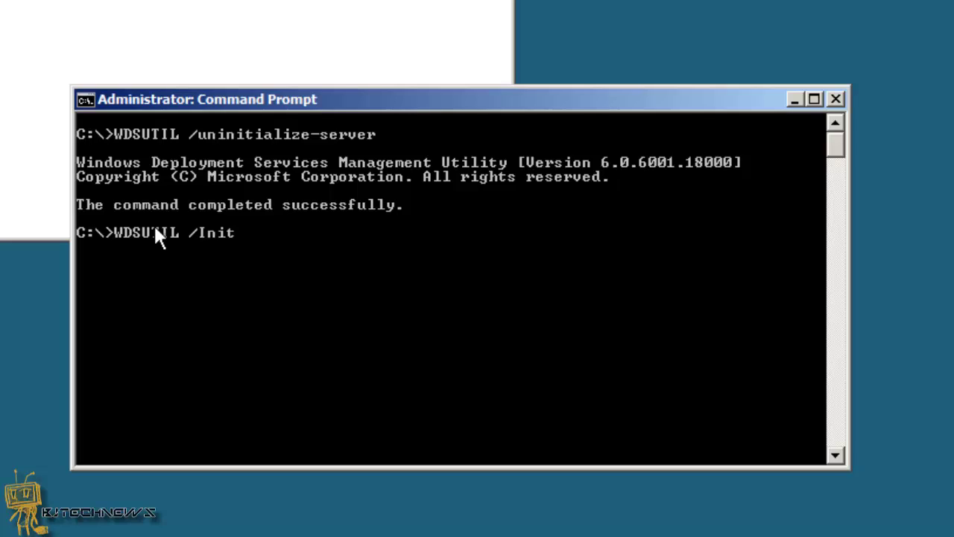
pyautogui.write('ialize-server')
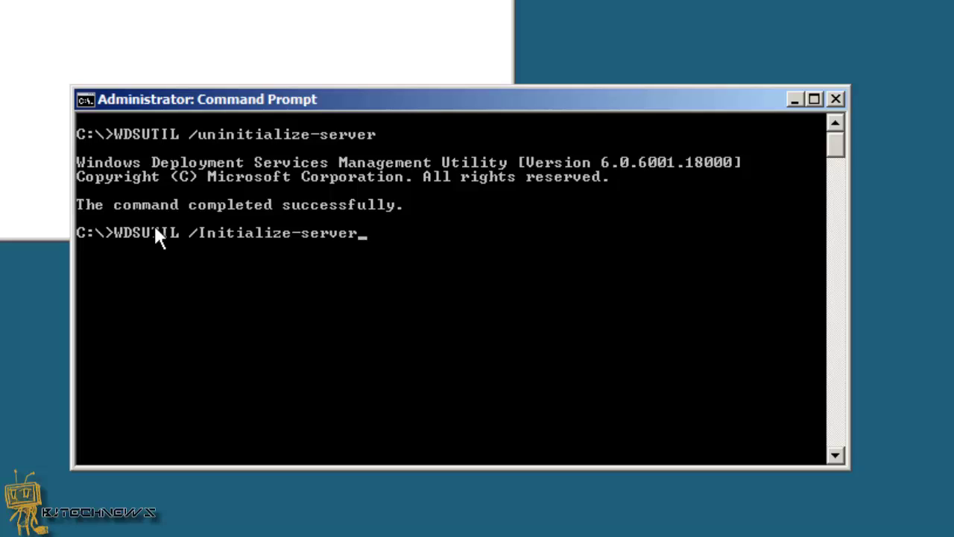
pyautogui.write(' /rem')
pyautogui.press('BackSpace')
pyautogui.press('BackSpace')
pyautogui.press('BackSpace')
pyautogui.write('RemInst')
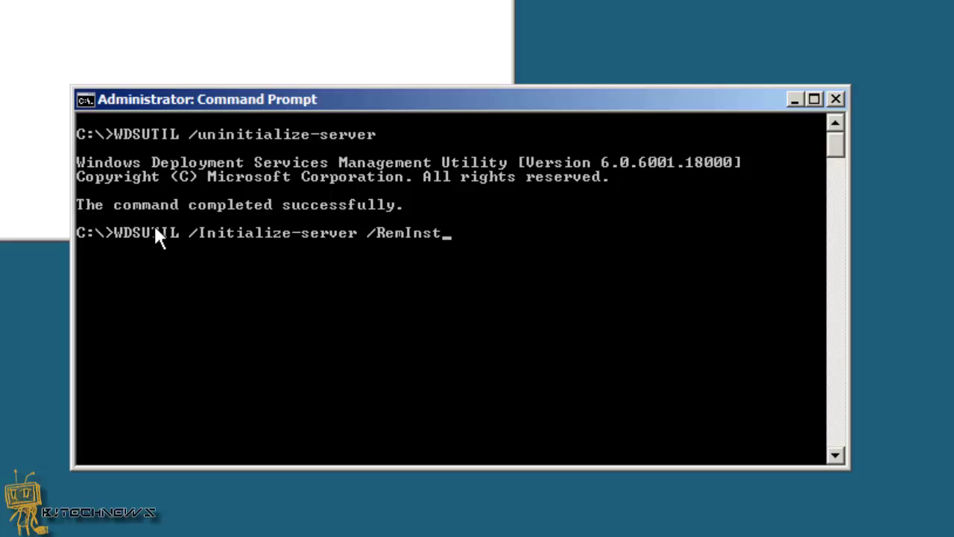
pyautogui.write(':New')
pyautogui.press('BackSpace')
pyautogui.write('Dri')
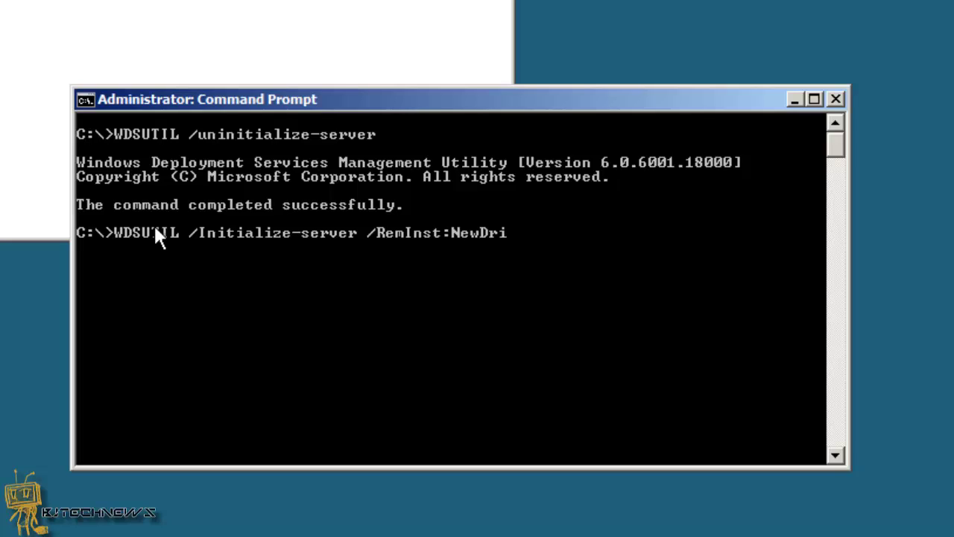
pyautogui.write('ve')
pyautogui.press('BackSpace')
pyautogui.write('e')
pyautogui.press('BackSpace')
pyautogui.press('BackSpace')
pyautogui.press('BackSpace')
pyautogui.press('BackSpace')
pyautogui.press('BackSpace')
pyautogui.press('BackSpace')
pyautogui.press('BackSpace')
pyautogui.press('BackSpace')
pyautogui.write('D:\\')
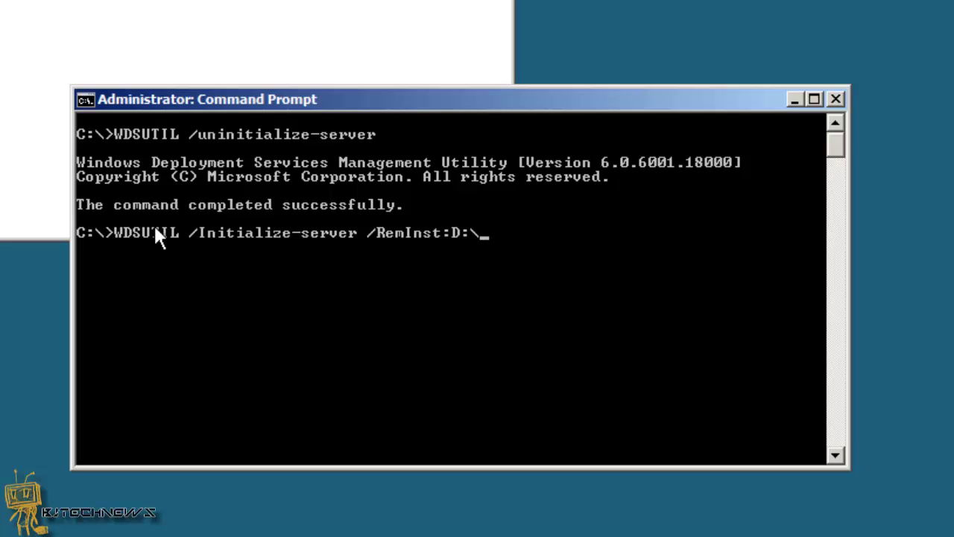
pyautogui.write('RemoteInstall')
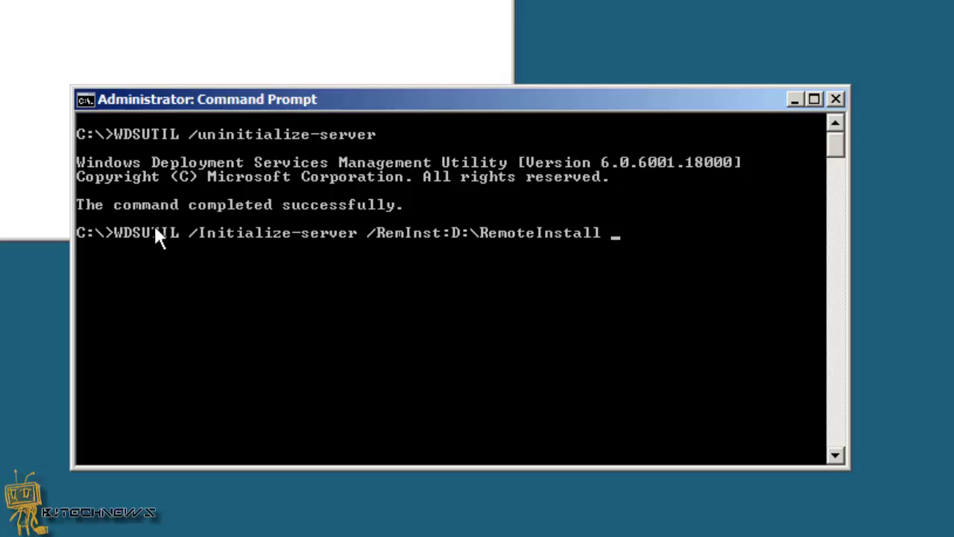
pyautogui.press('Return')
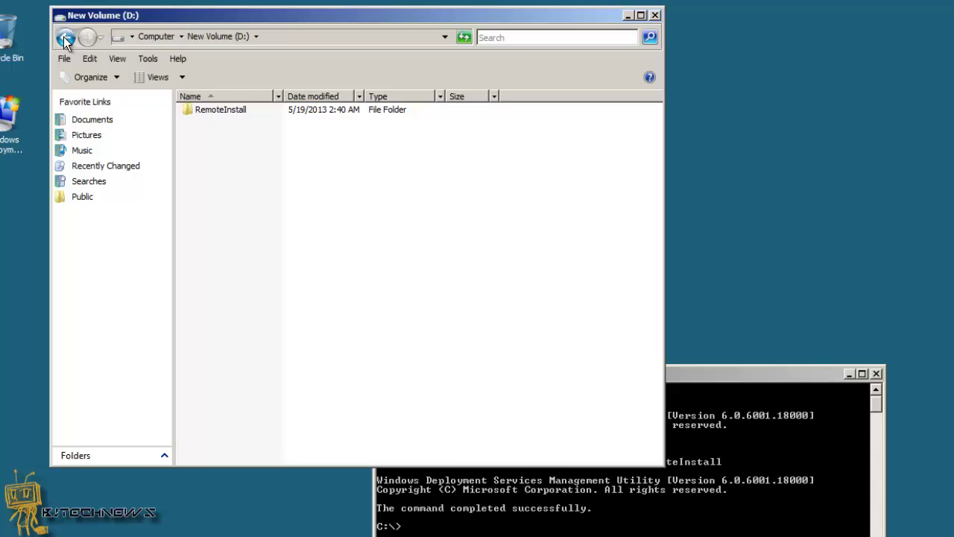
# - Return Explorer to New Volume (D:), launch the WDS console, and expand server bj-wds.bjtech.edu
pyautogui.click(66, 37)
pyautogui.click(87, 42)
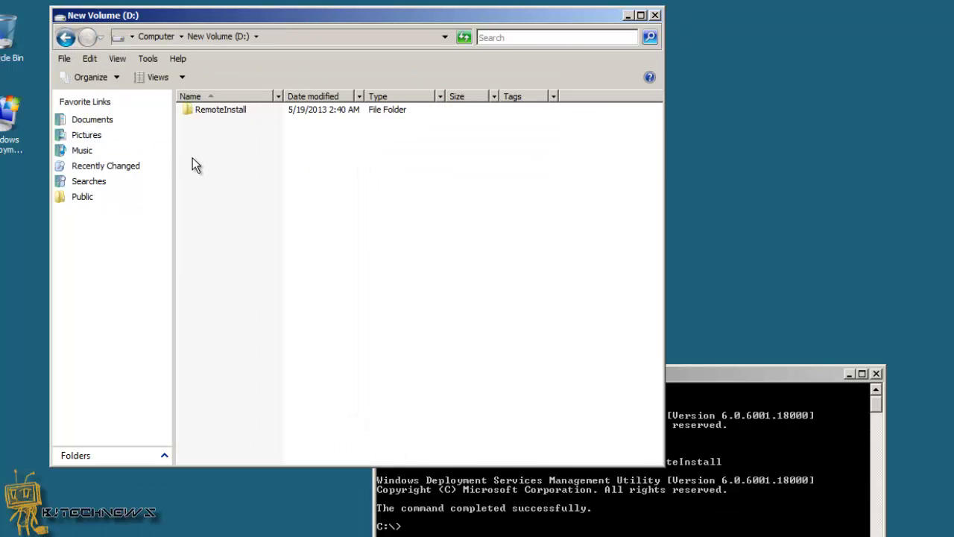
pyautogui.click(11, 132)
pyautogui.doubleClick(11, 132)
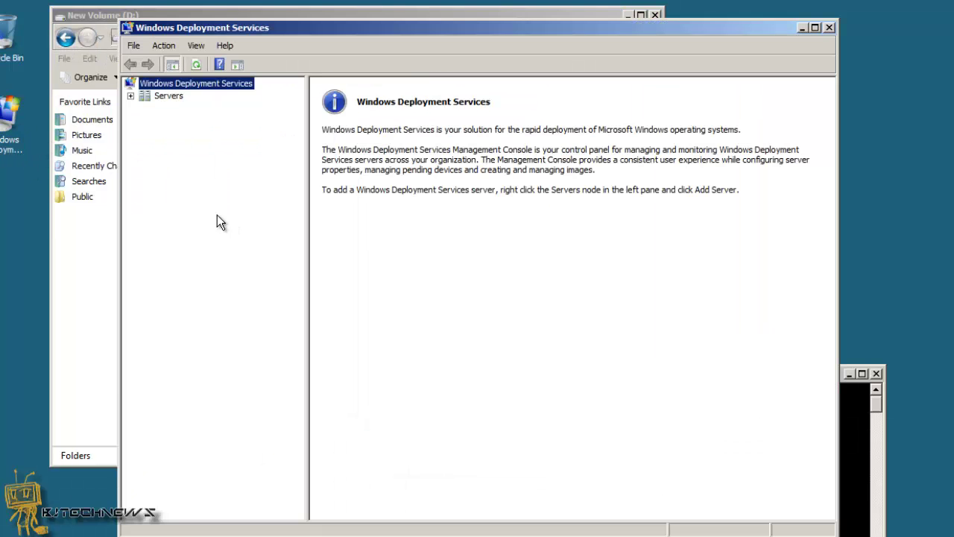
pyautogui.click(131, 95)
pyautogui.click(144, 106)
pyautogui.click(203, 120)
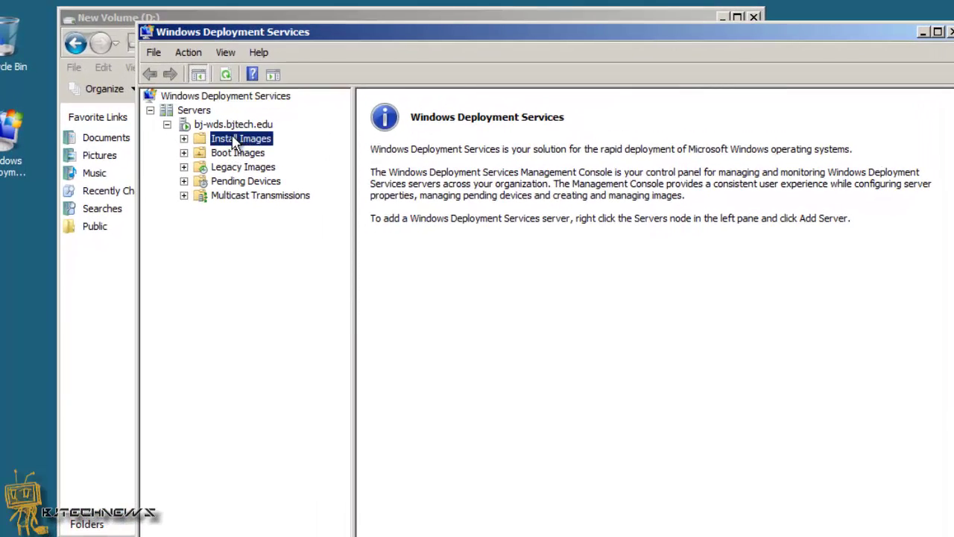
pyautogui.click(184, 152)
pyautogui.click(239, 152)
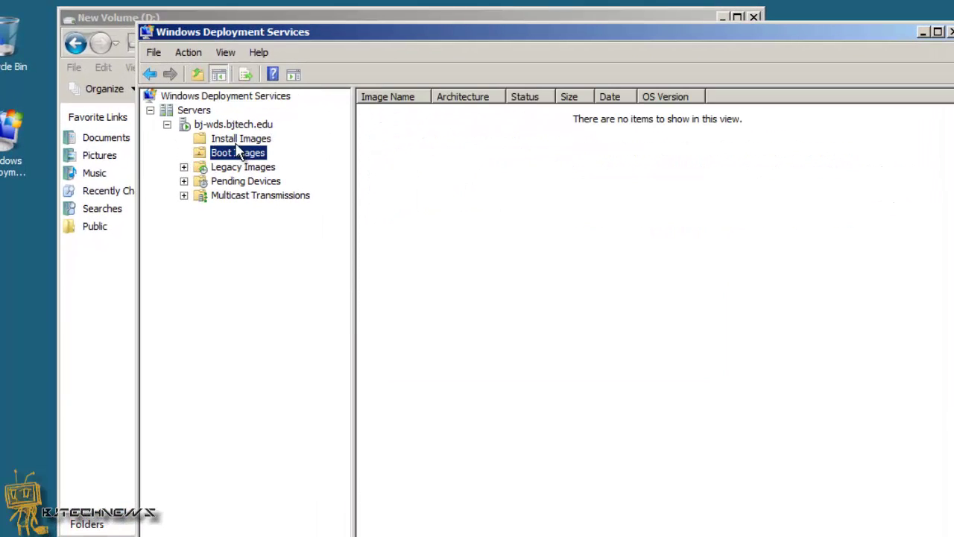
pyautogui.click(237, 140)
# - Add an image group named bjtechnews under Install Images
pyautogui.rightClick(237, 140)
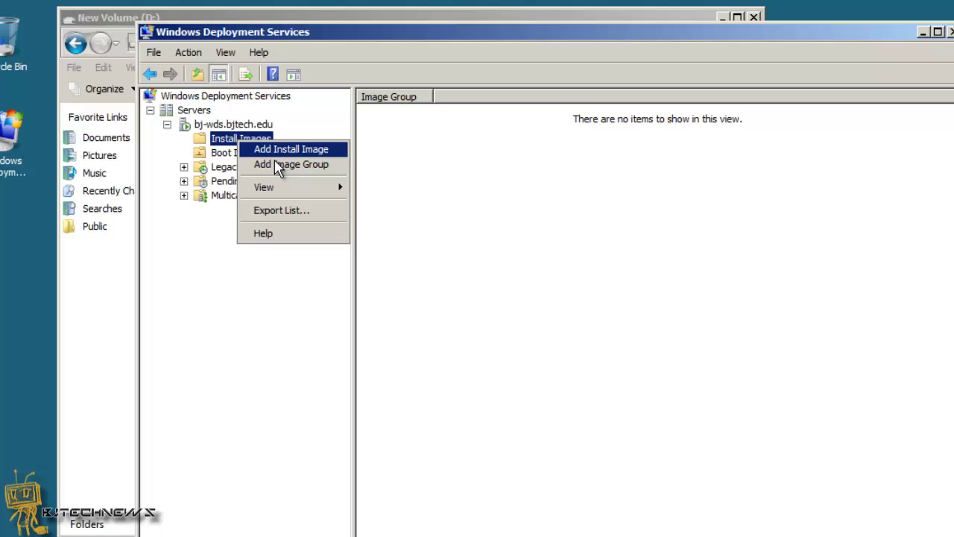
pyautogui.click(273, 166)
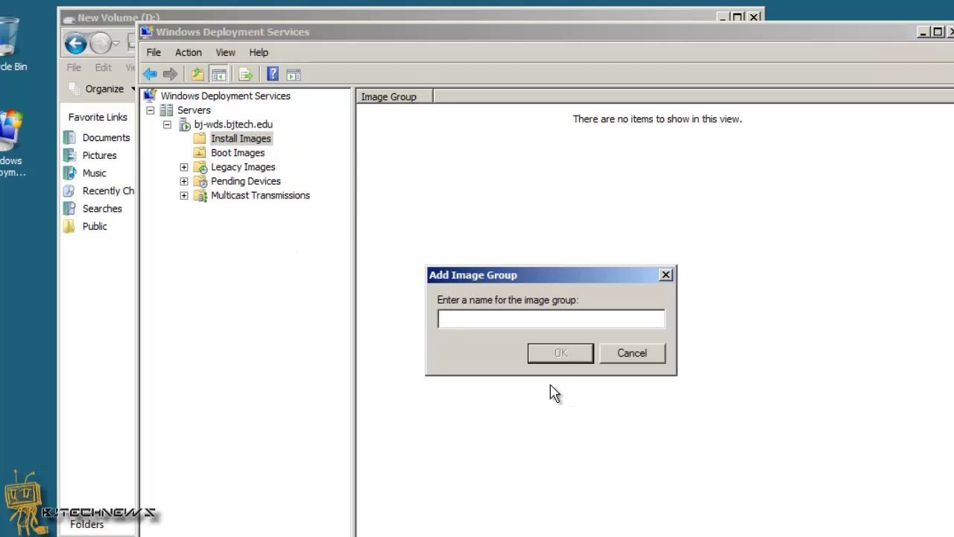
pyautogui.write('bjtechnews')
pyautogui.press('Return')
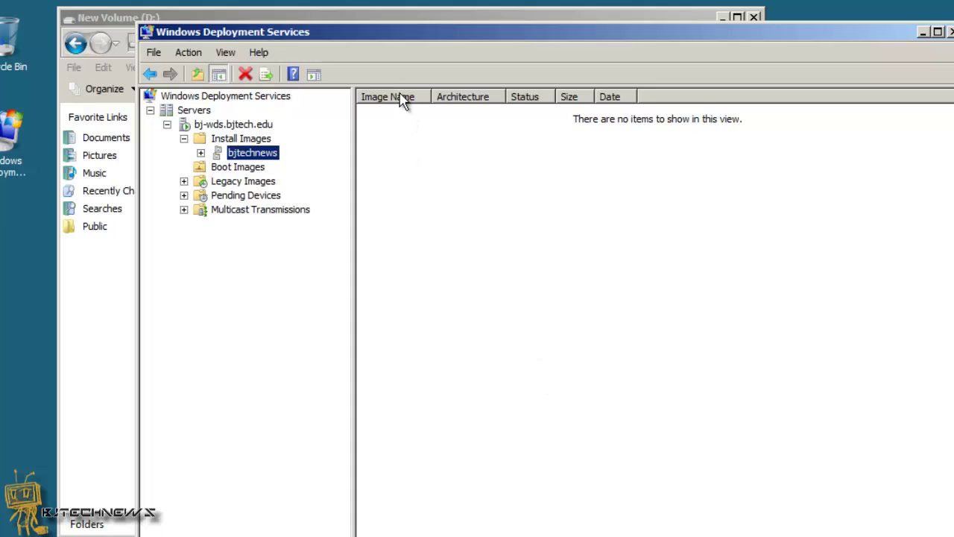
pyautogui.moveTo(385, 40); pyautogui.dragTo(945, 120)
# - Open D:\RemoteInstall\Images and look inside the bjtechnews folder
pyautogui.click(406, 199)
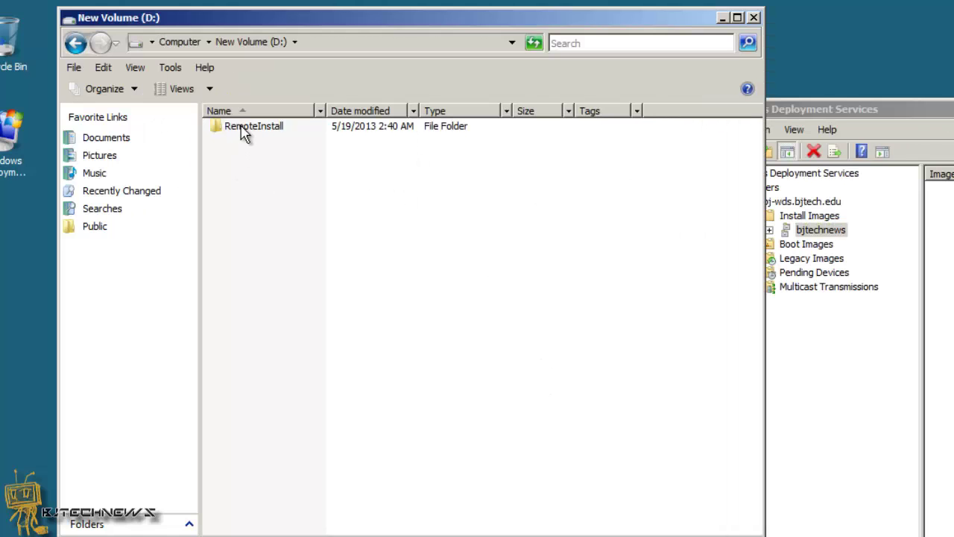
pyautogui.doubleClick(241, 132)
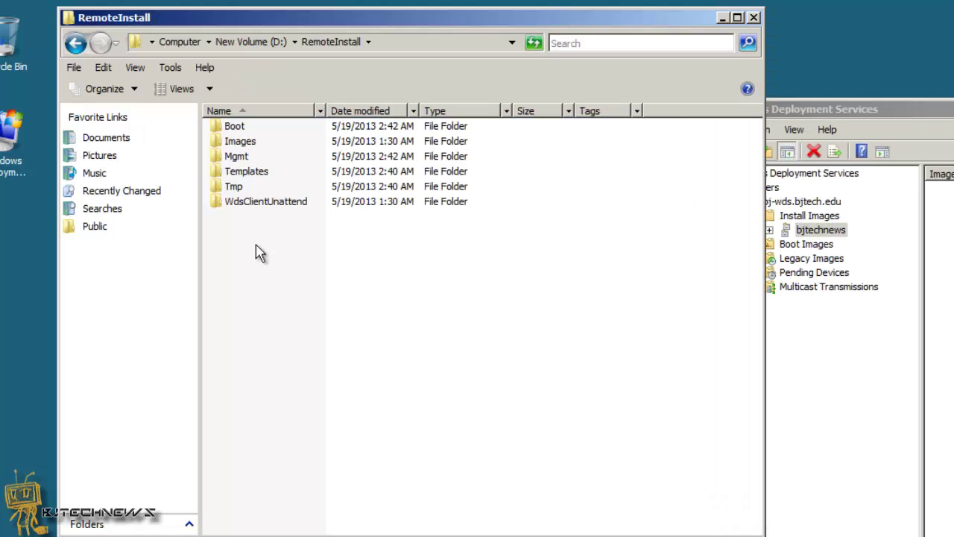
pyautogui.doubleClick(242, 143)
pyautogui.doubleClick(260, 133)
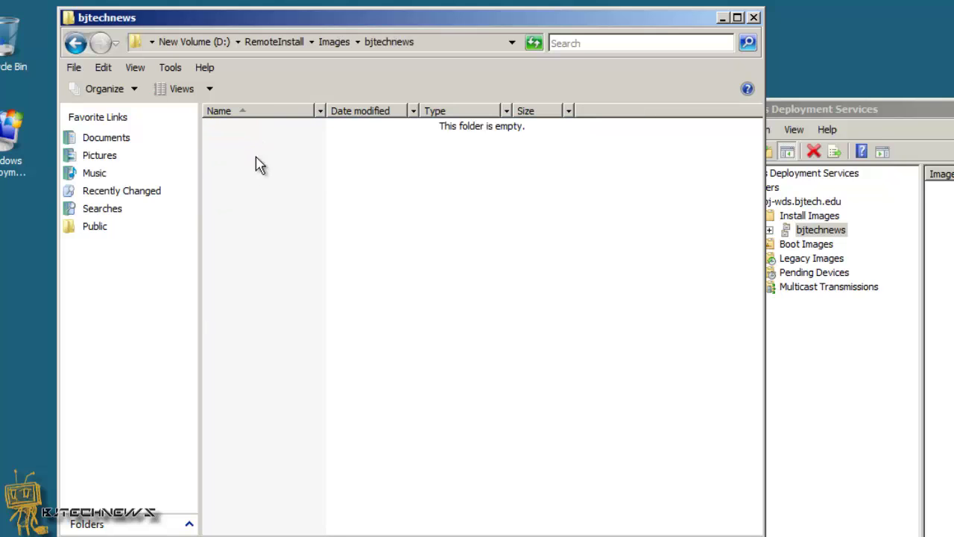
# - Add a second image group, bjtechnew2, and confirm it appears in the Images folder
pyautogui.click(890, 256)
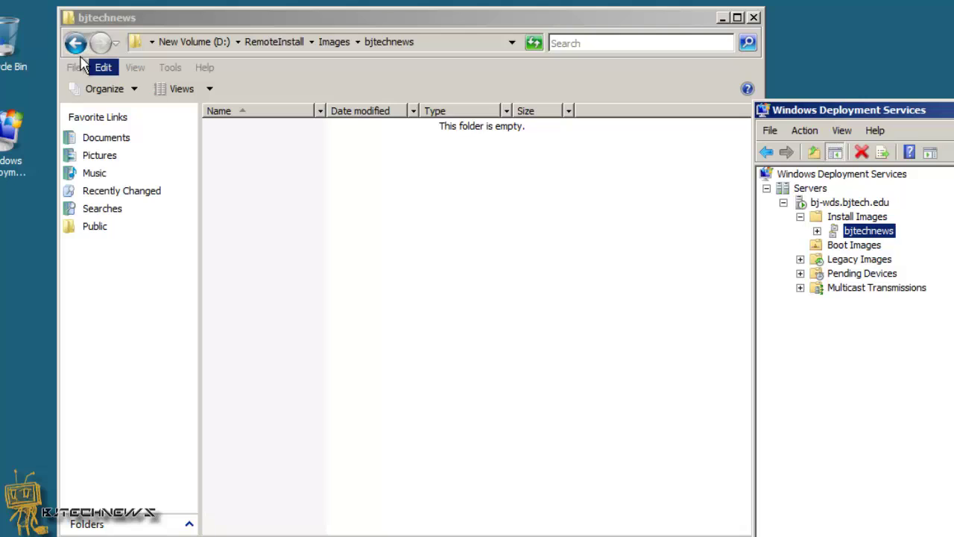
pyautogui.click(74, 42)
pyautogui.rightClick(864, 216)
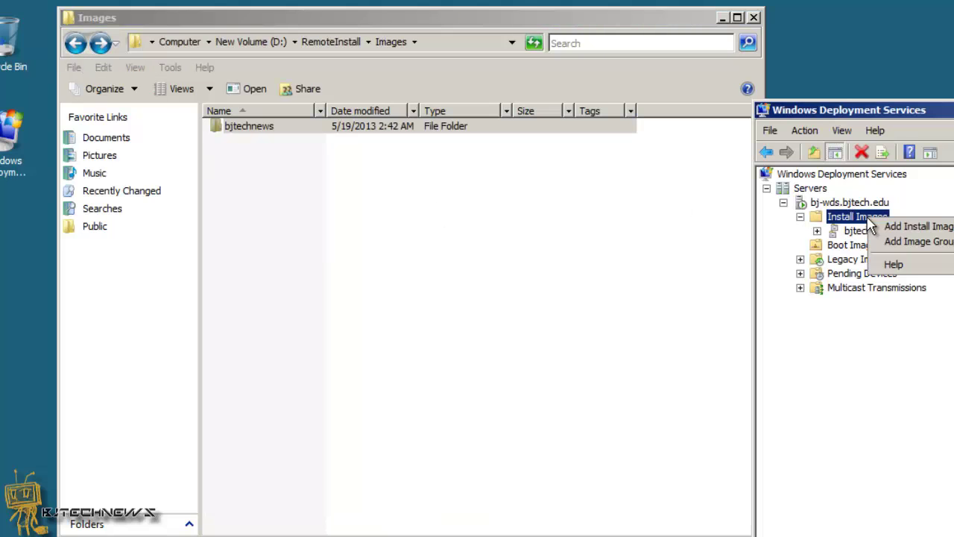
pyautogui.click(901, 242)
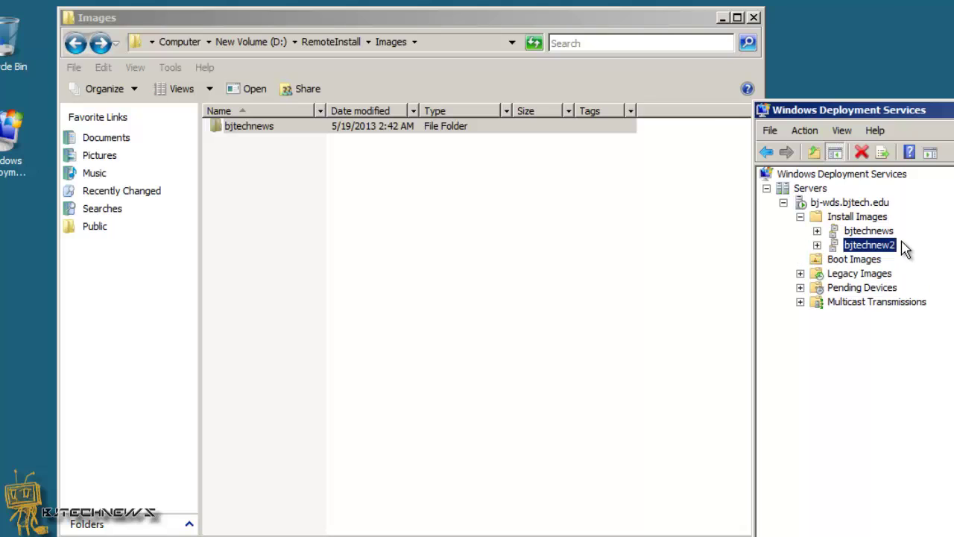
pyautogui.click(309, 273)
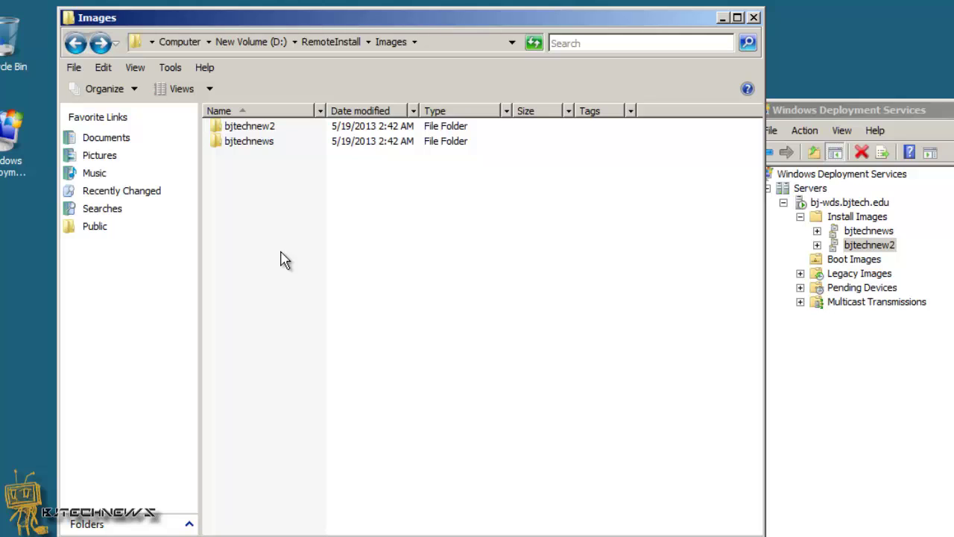
pyautogui.click(588, 534)
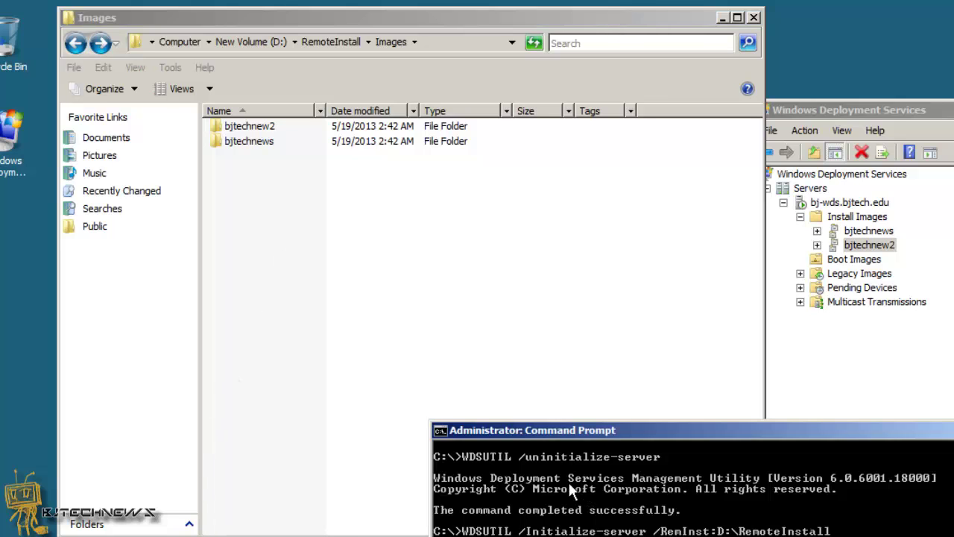